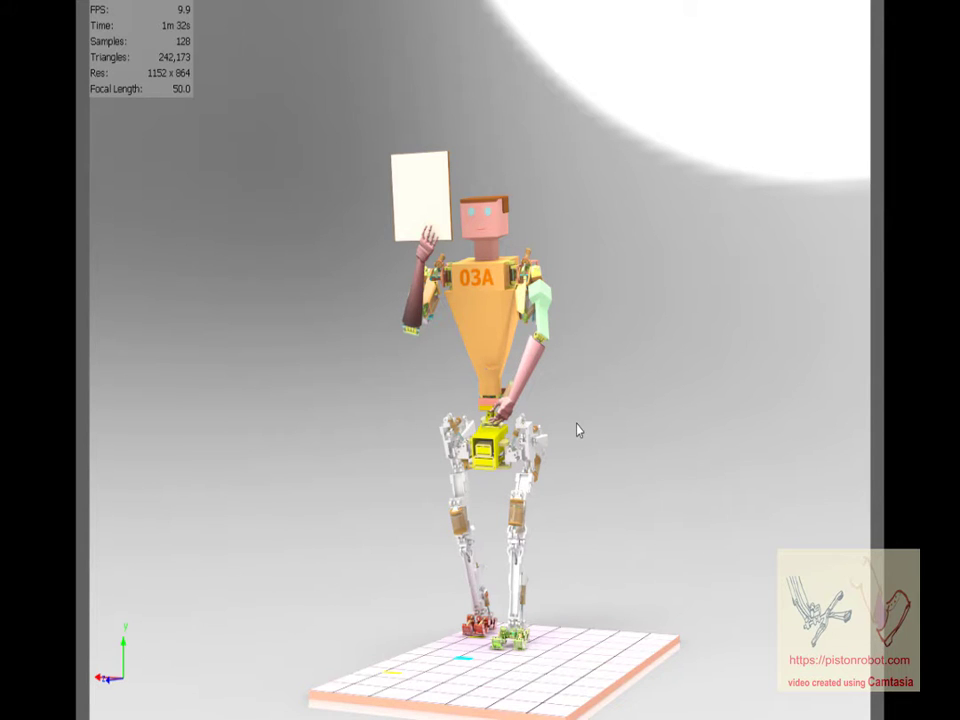
# View the robot holding the sign, and close its scene and the grass lettering scene, discarding the changes in both
pyautogui.moveTo(575, 427); pyautogui.dragTo(534, 448)
pyautogui.scroll(1, 575, 374)
pyautogui.scroll(-1, 575, 374)
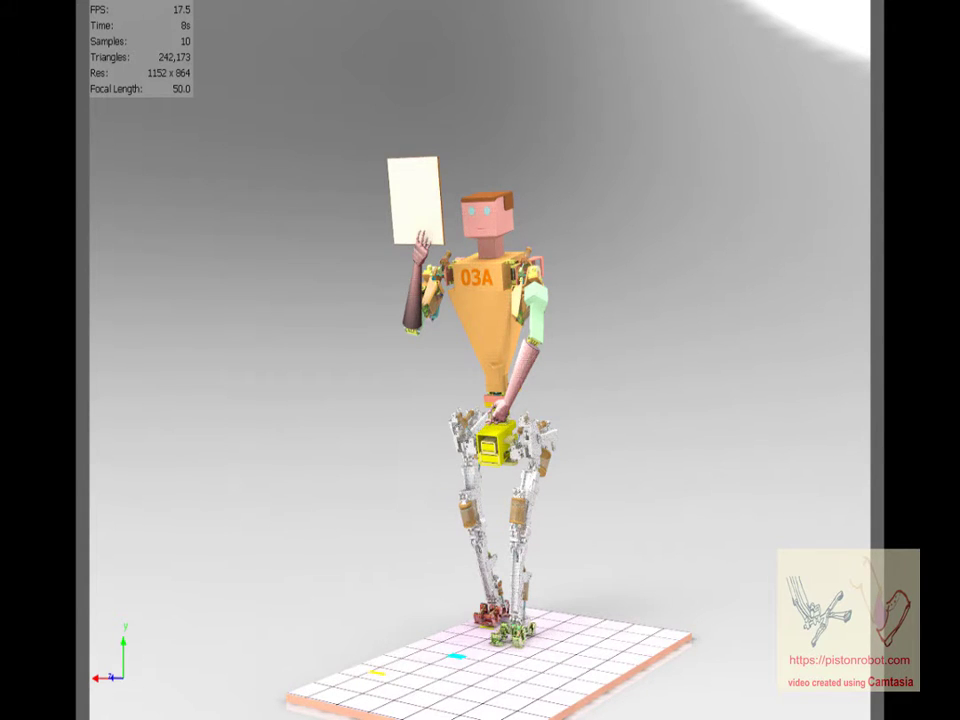
pyautogui.hotkey('alt', 'F4')
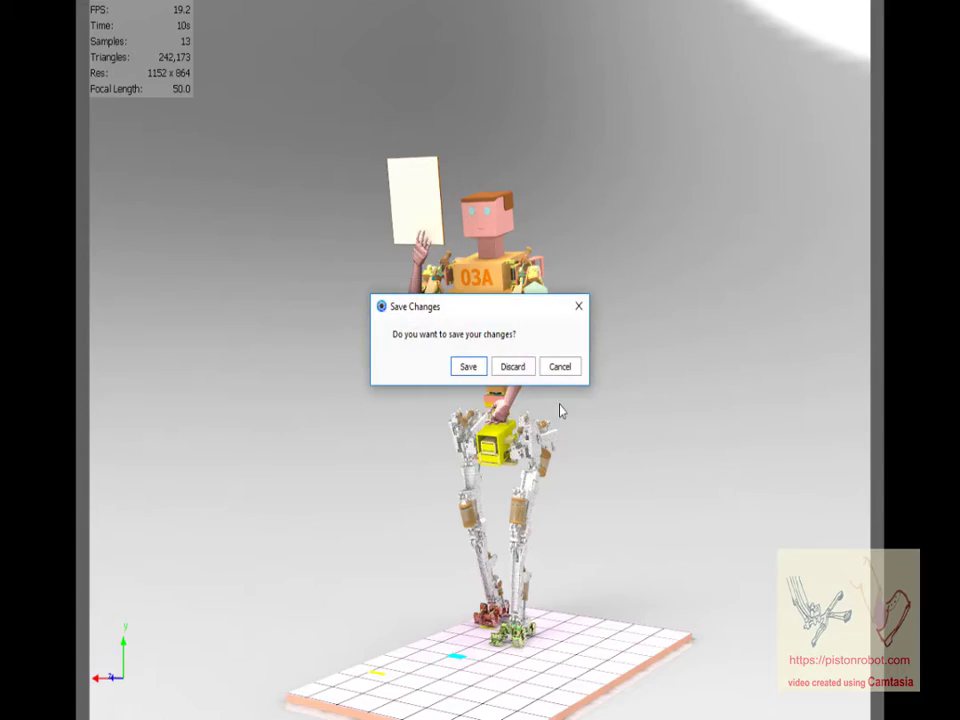
pyautogui.click(511, 366)
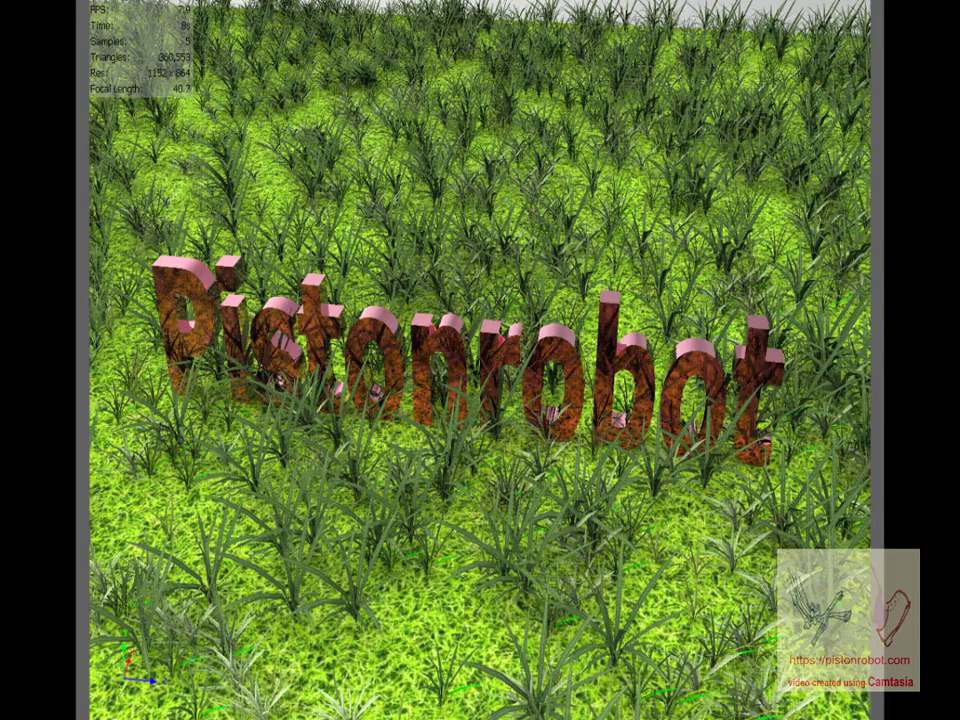
pyautogui.click(504, 368)
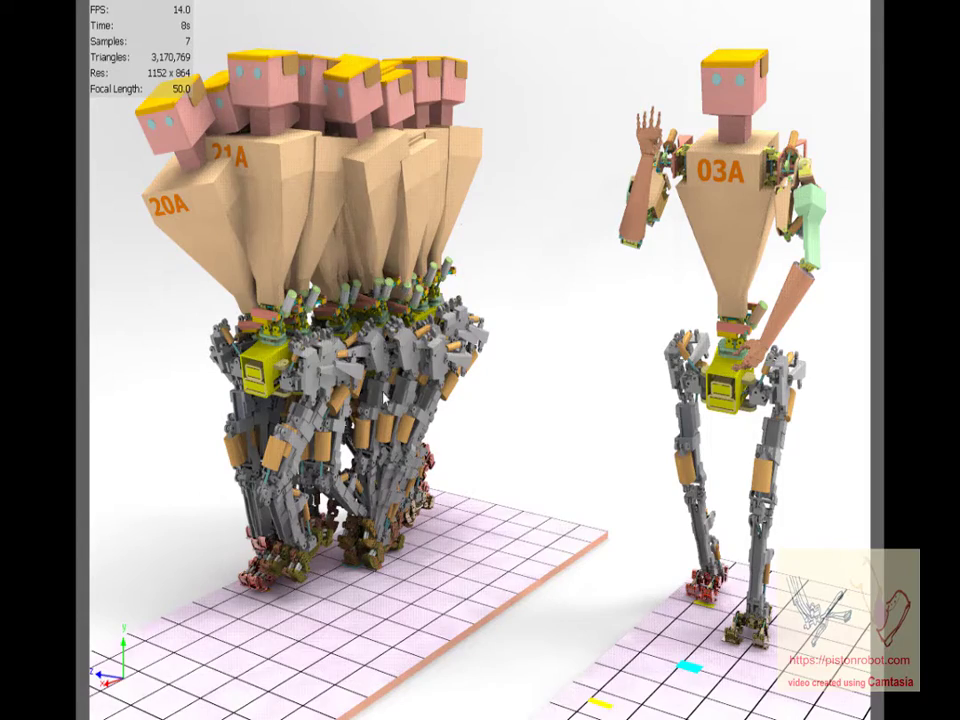
# Examine the group of numbered robots beside the single 03A robot from the front and from the side
pyautogui.moveTo(400, 443); pyautogui.dragTo(521, 452)
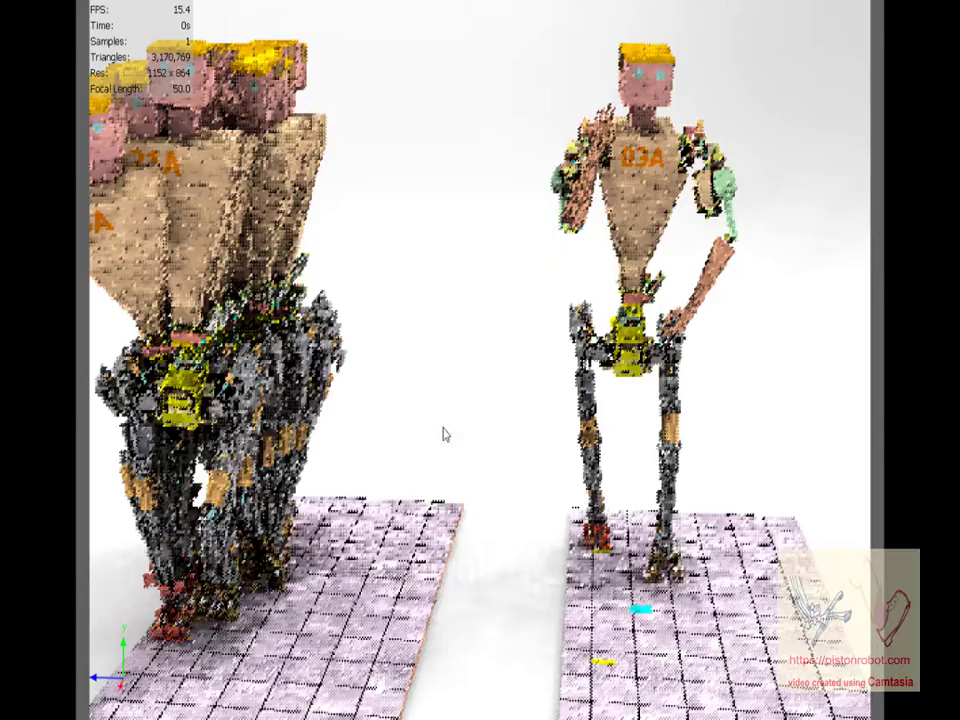
pyautogui.moveTo(444, 433); pyautogui.dragTo(615, 436, button='middle')
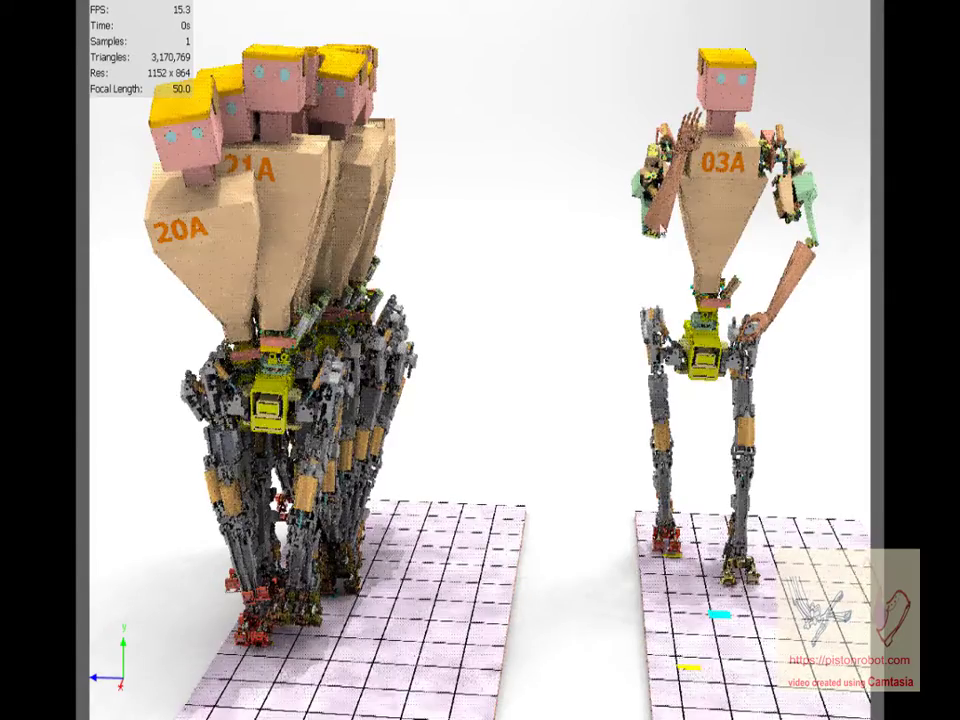
pyautogui.moveTo(273, 337); pyautogui.dragTo(533, 333)
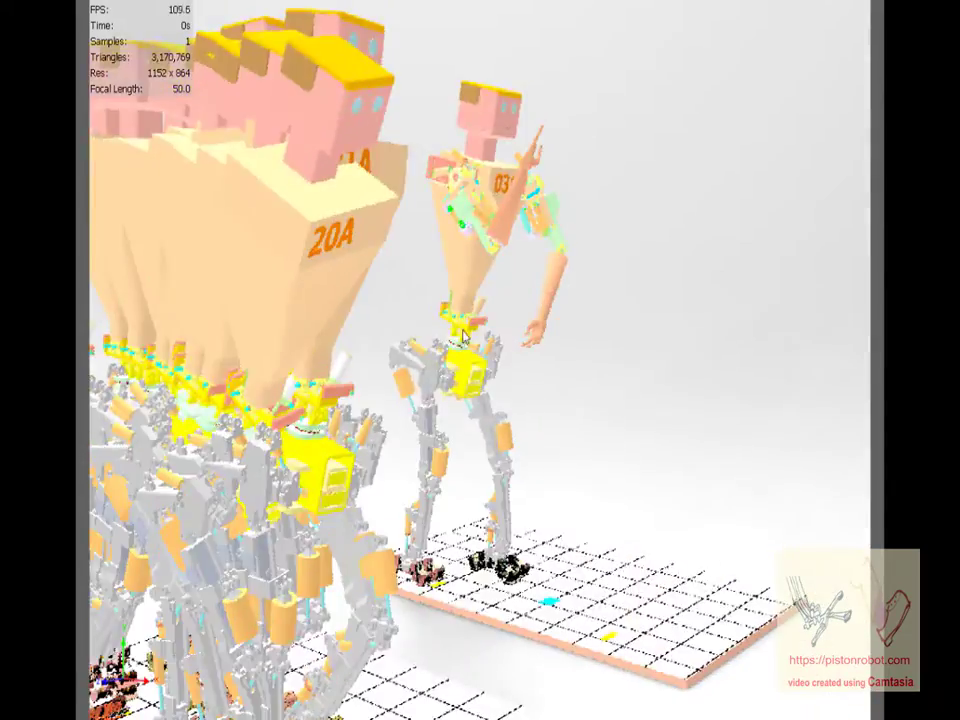
pyautogui.scroll(-3, 525, 338)
pyautogui.scroll(-2, 525, 338)
pyautogui.moveTo(450, 411); pyautogui.dragTo(250, 405)
pyautogui.scroll(5, 742, 202)
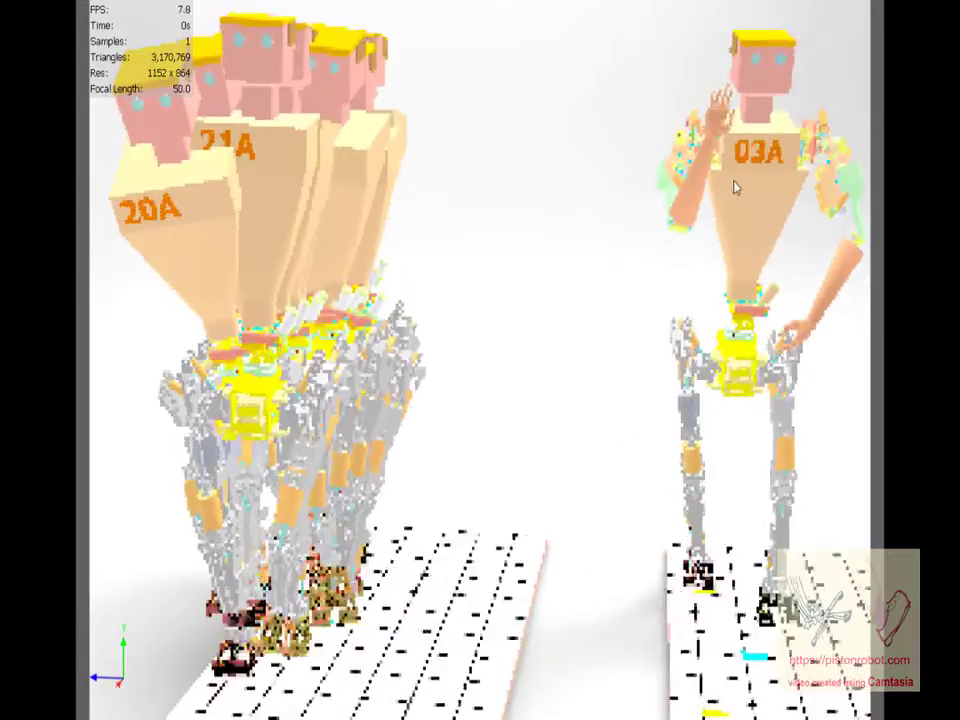
# Examine the waving 03A robot's head and torso up close and the whole robot group, and close the scene without saving
pyautogui.moveTo(735, 186); pyautogui.dragTo(401, 334)
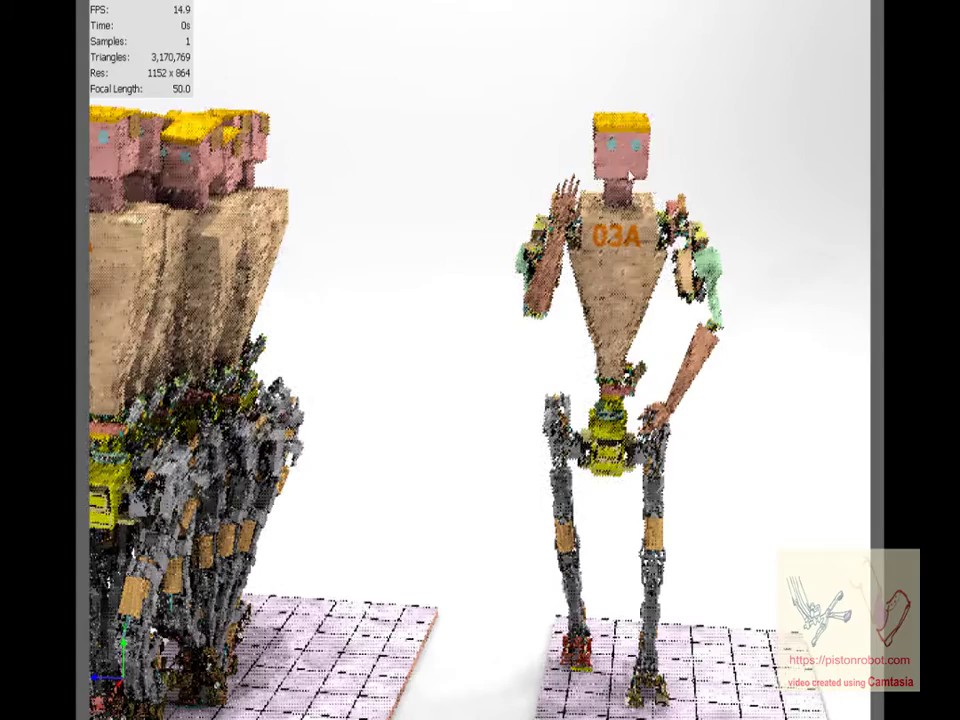
pyautogui.scroll(4, 623, 165)
pyautogui.moveTo(634, 143); pyautogui.dragTo(491, 307, button='middle')
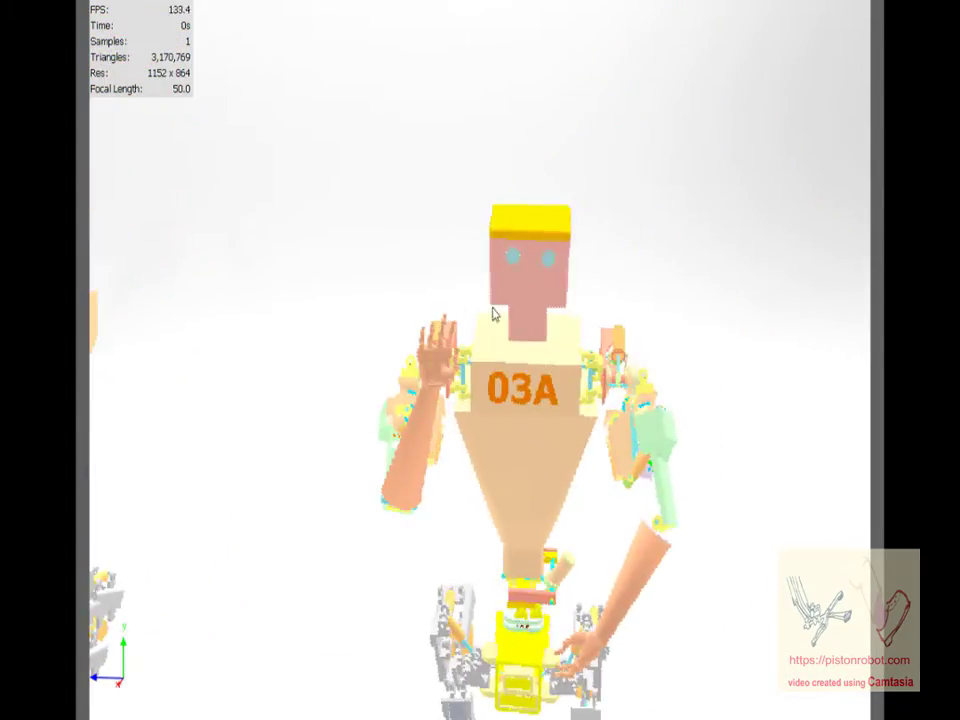
pyautogui.scroll(5, 539, 280)
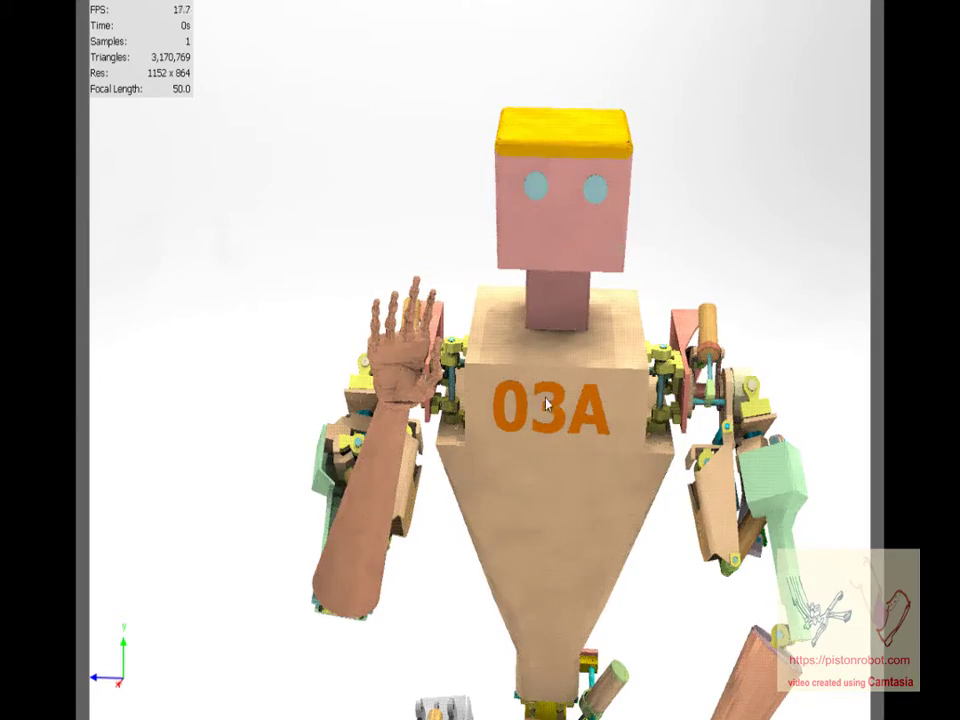
pyautogui.scroll(-4, 410, 300)
pyautogui.scroll(-7, 441, 471)
pyautogui.moveTo(441, 471); pyautogui.dragTo(606, 385)
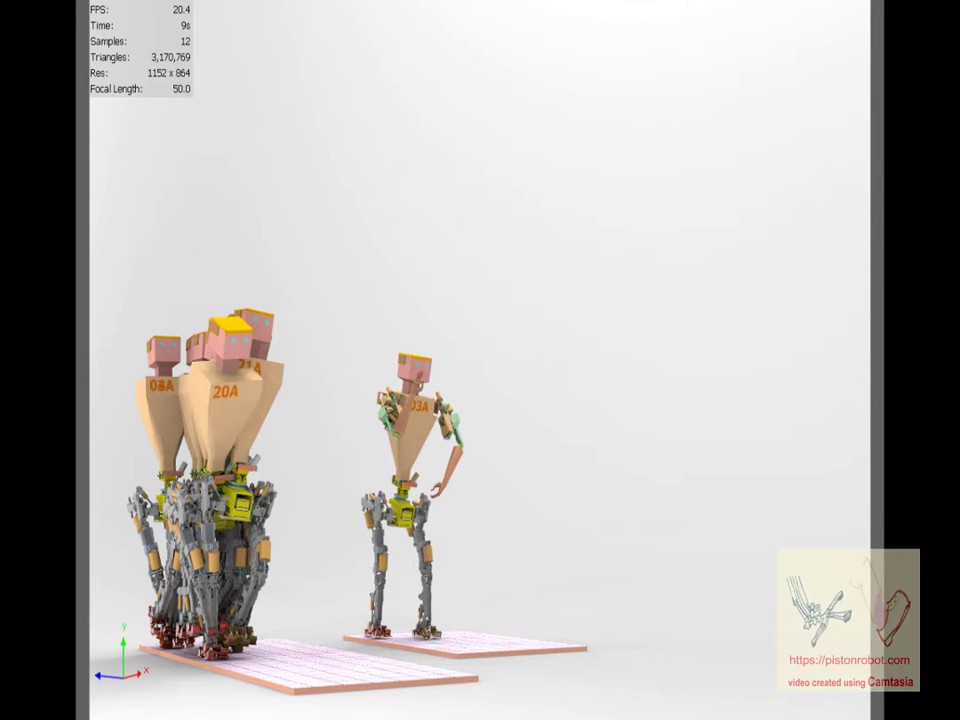
pyautogui.click(510, 372)
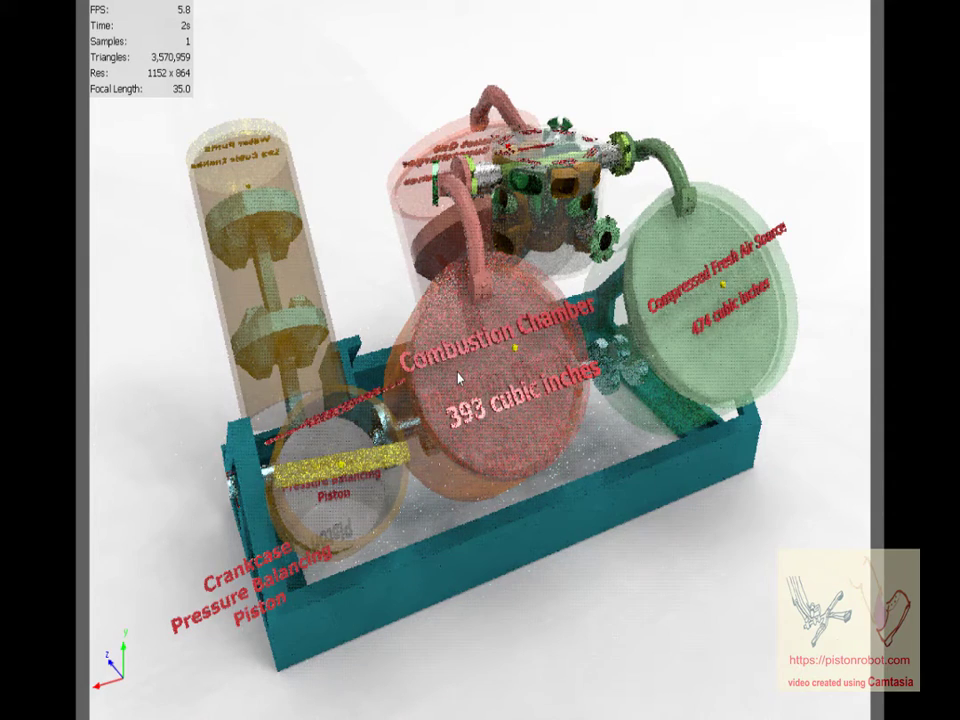
# Examine the piston engine model from several sides, including the Exhaust Gas Piston Supercharger, and close it, discarding the changes
pyautogui.moveTo(468, 394); pyautogui.dragTo(519, 399)
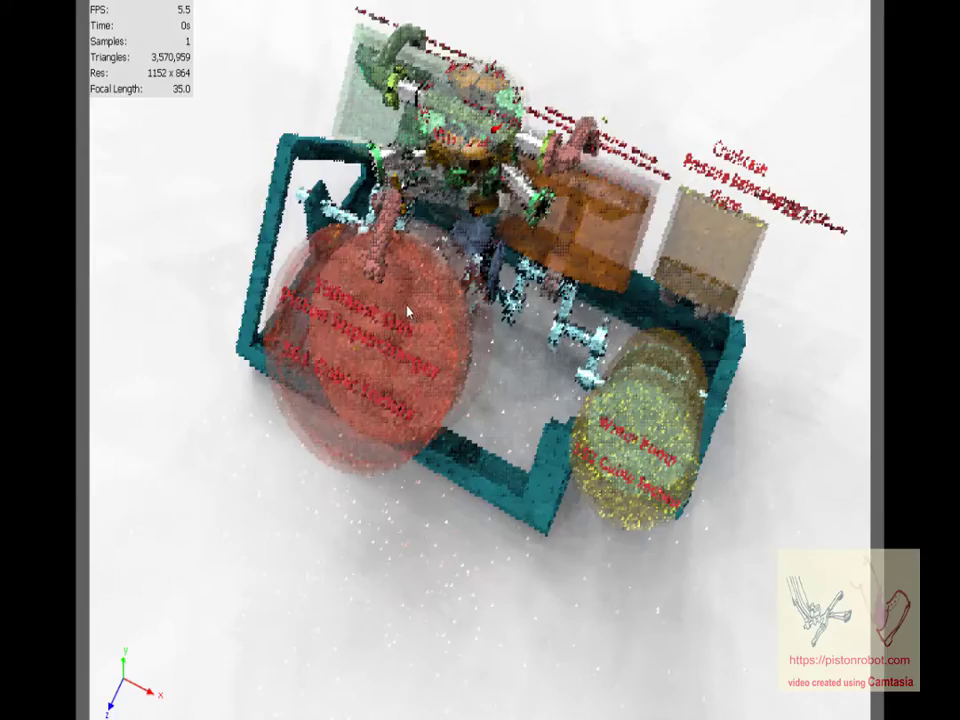
pyautogui.moveTo(407, 312); pyautogui.dragTo(380, 447)
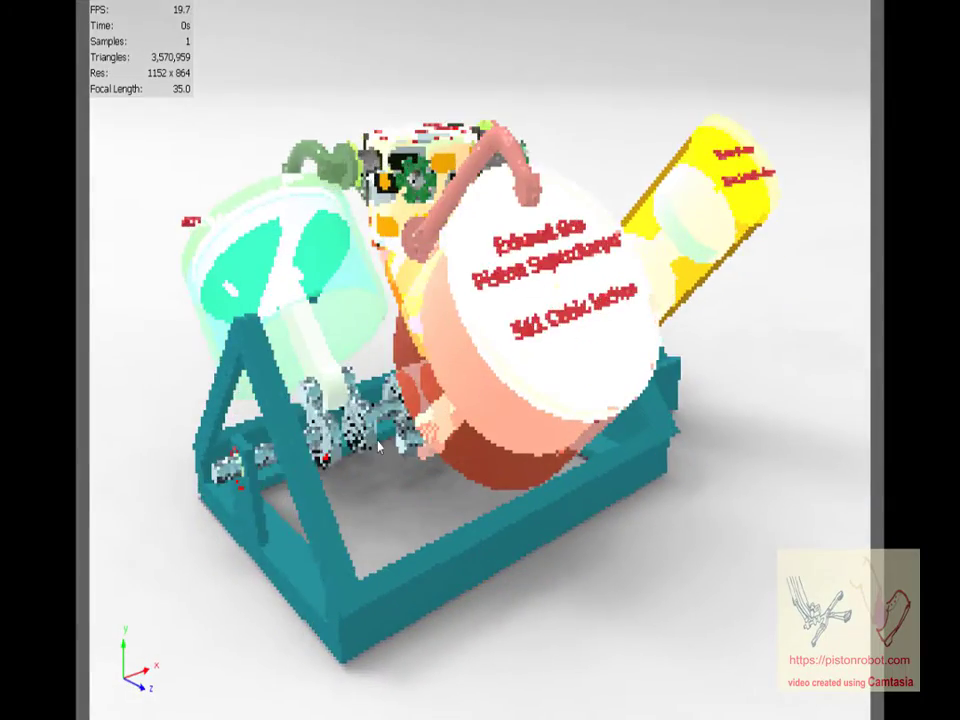
pyautogui.scroll(2, 378, 440)
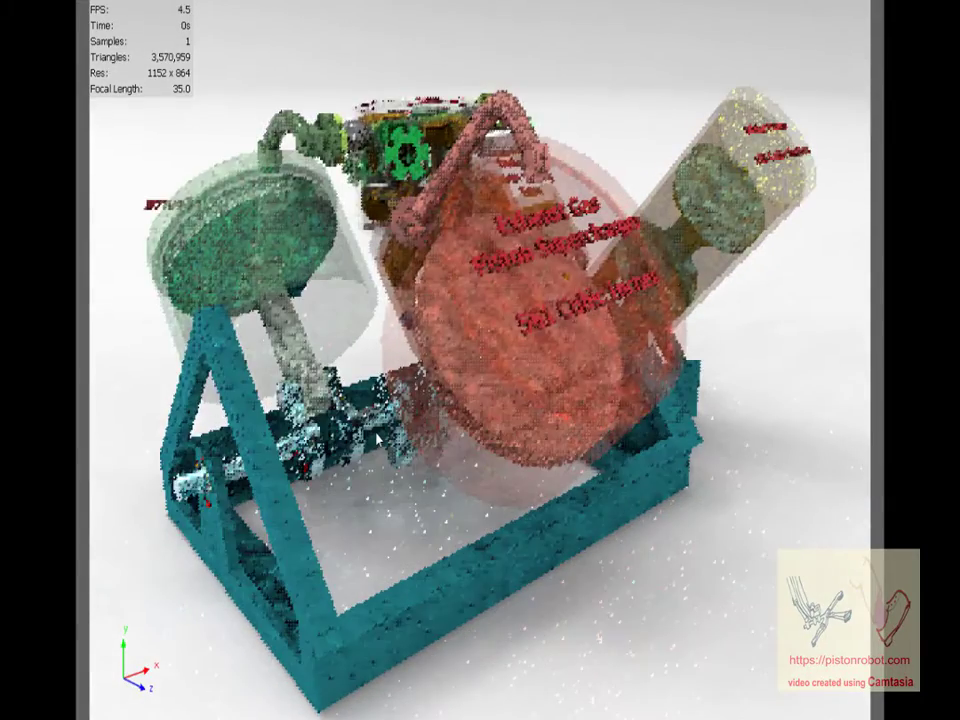
pyautogui.scroll(4, 378, 440)
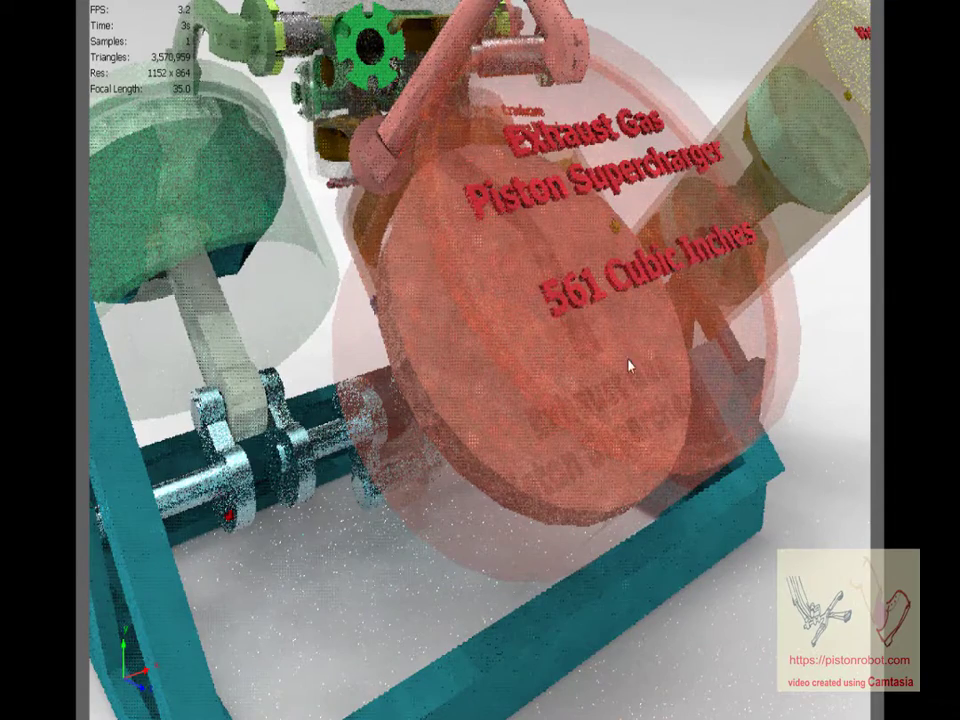
pyautogui.scroll(-5, 614, 418)
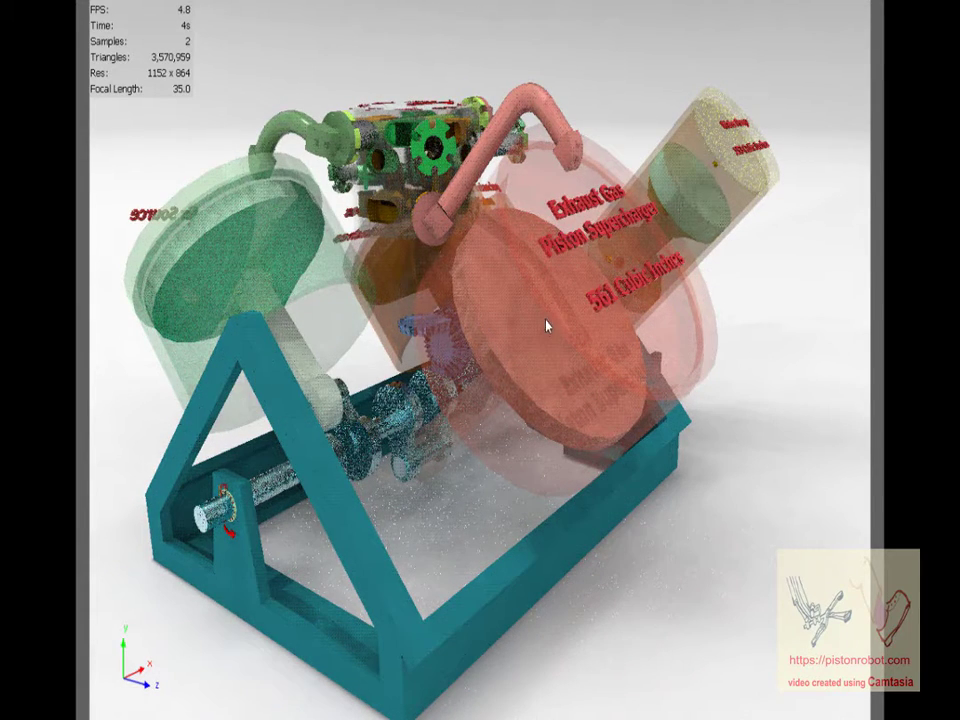
pyautogui.moveTo(549, 326); pyautogui.dragTo(549, 496)
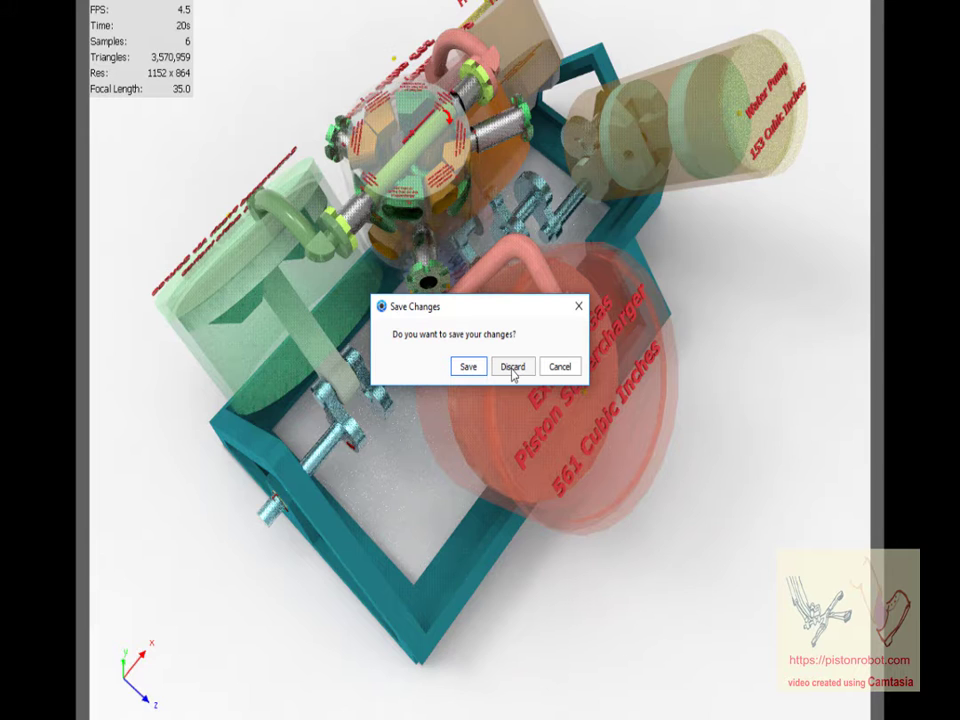
pyautogui.click(512, 367)
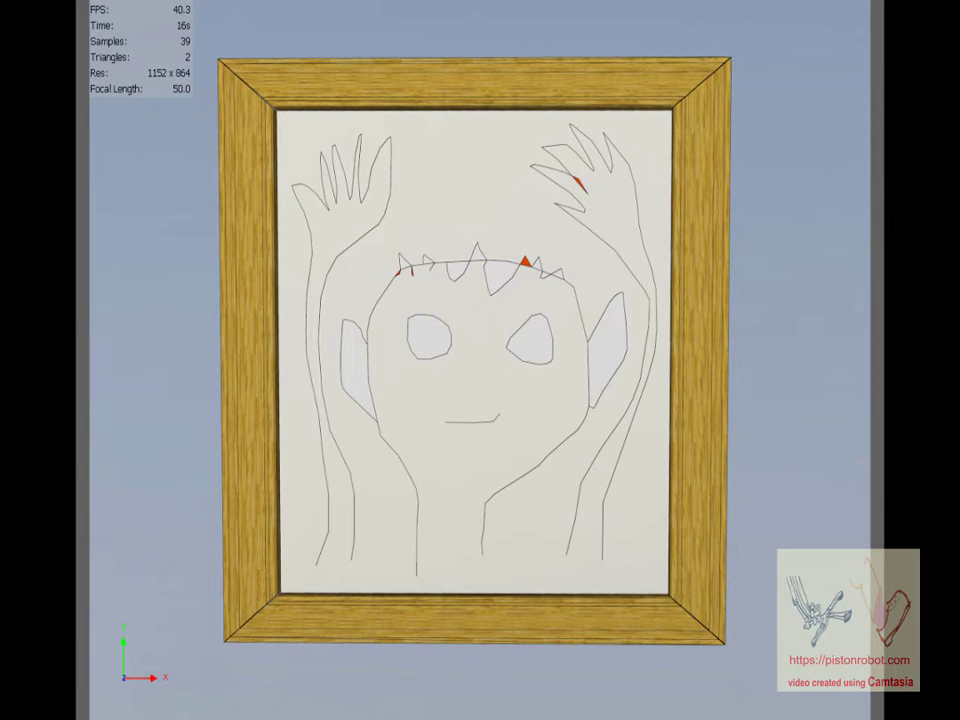
# Switch to Camtasia and separate the audio and video of the screen recording clip on Track 1
pyautogui.press('p')
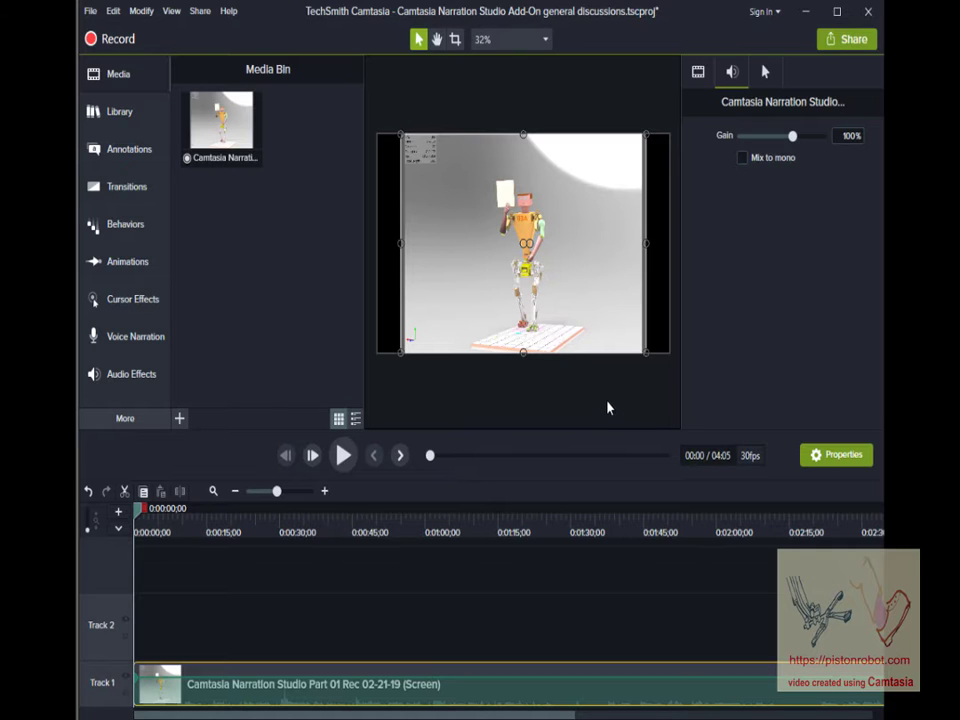
pyautogui.click(216, 124)
pyautogui.moveTo(277, 497); pyautogui.dragTo(273, 497)
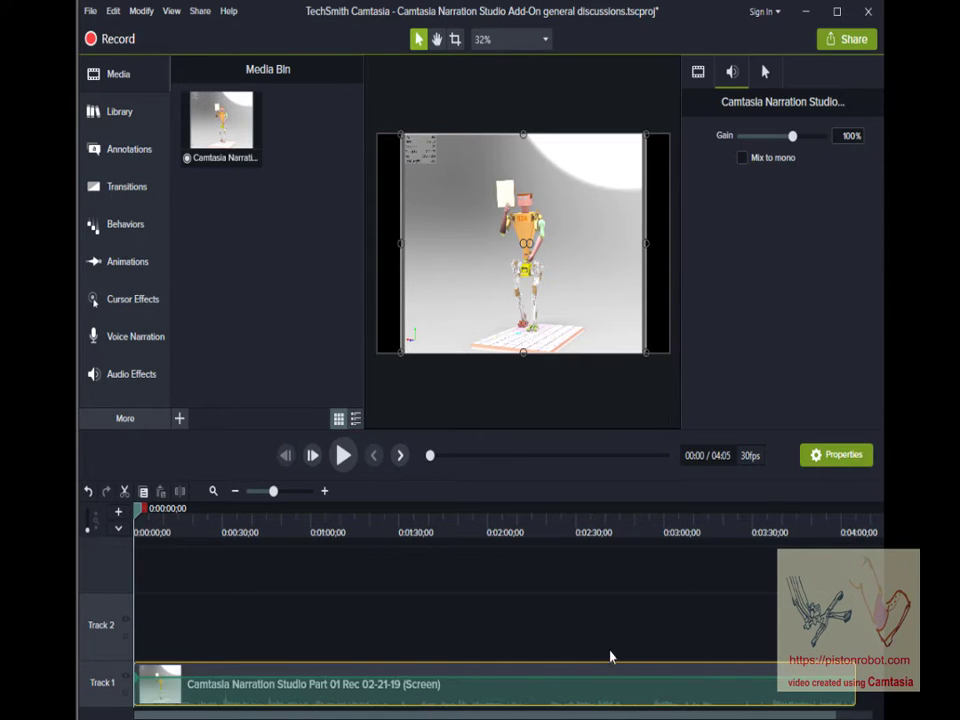
pyautogui.click(216, 119)
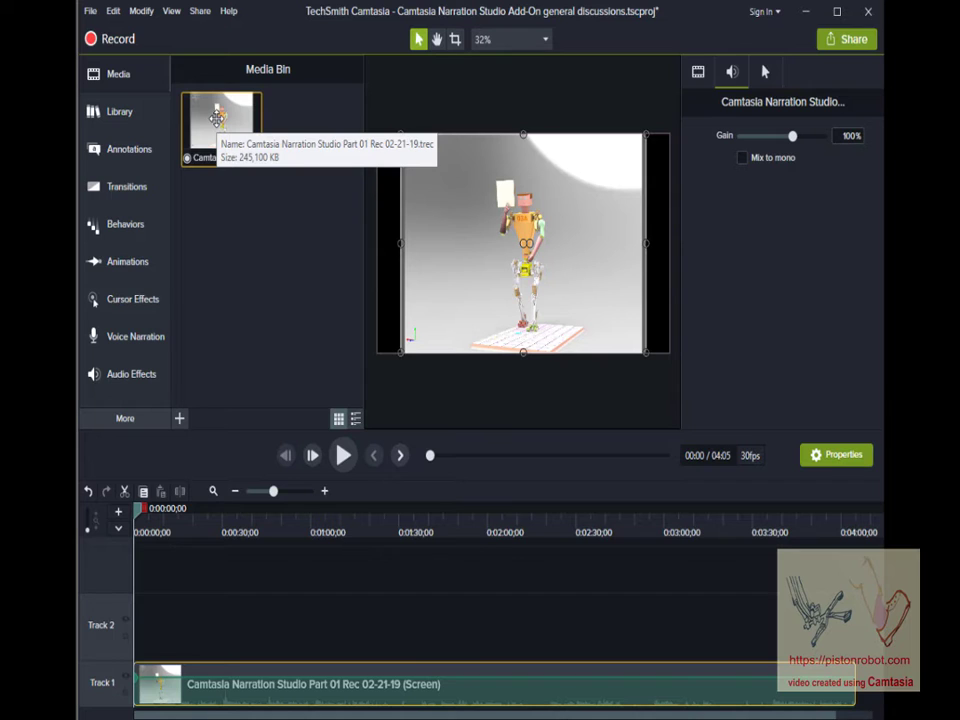
pyautogui.rightClick(262, 680)
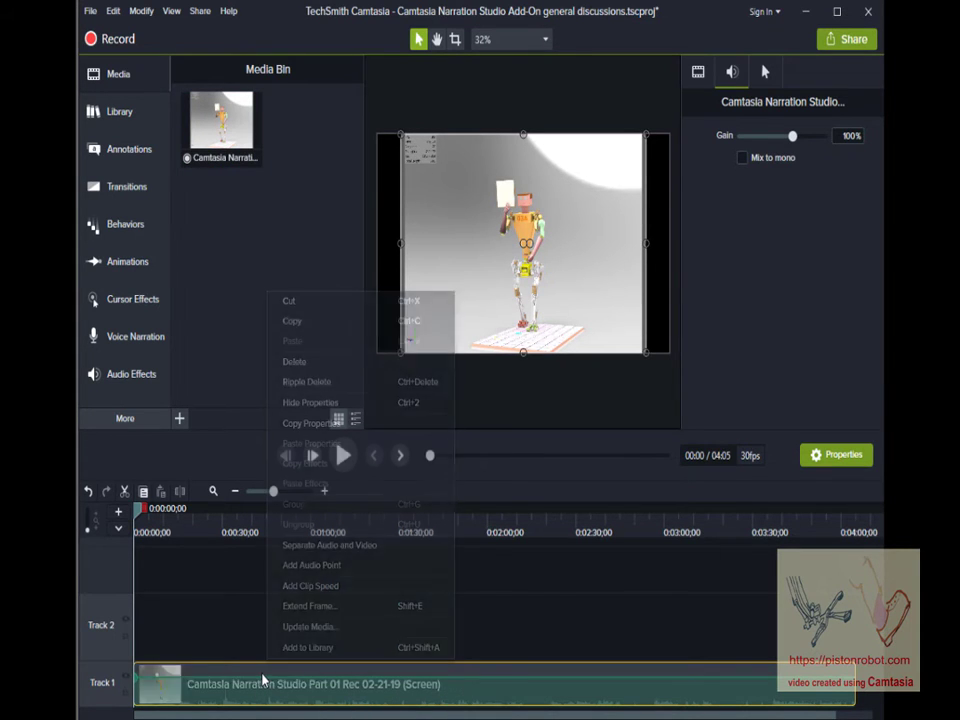
pyautogui.click(320, 546)
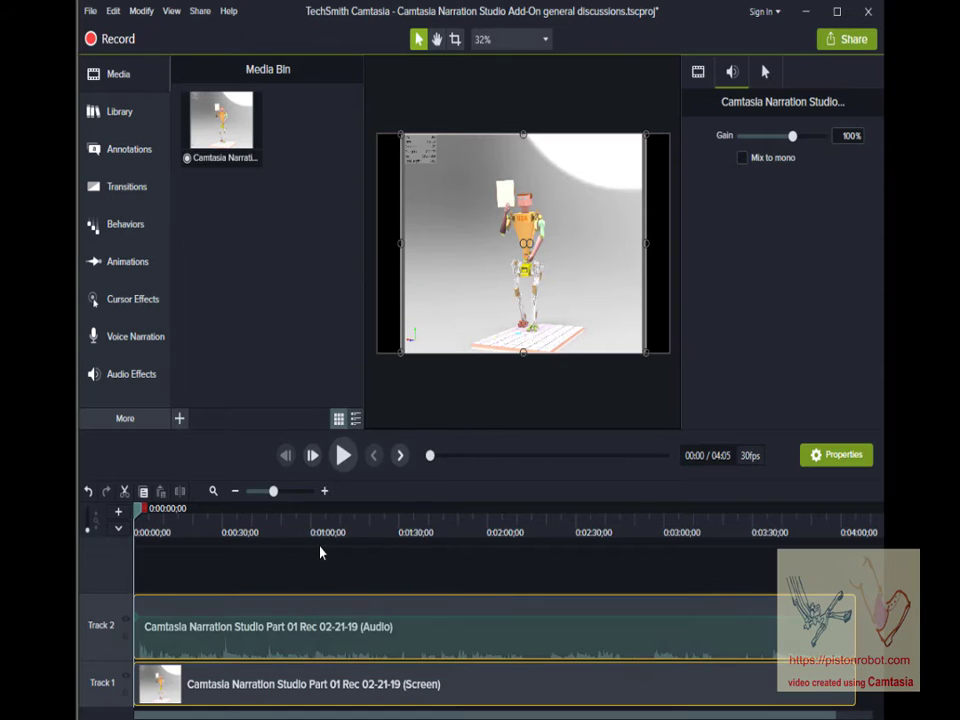
# Apply the Volume Leveling audio effect to the separated audio clip on Track 2
pyautogui.click(285, 612)
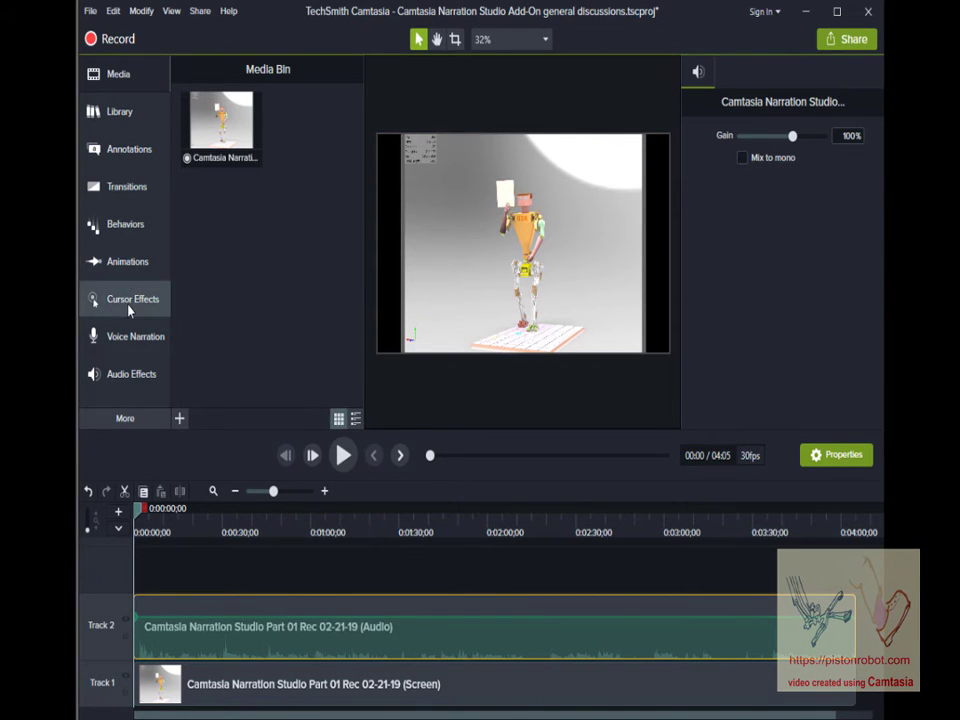
pyautogui.click(135, 374)
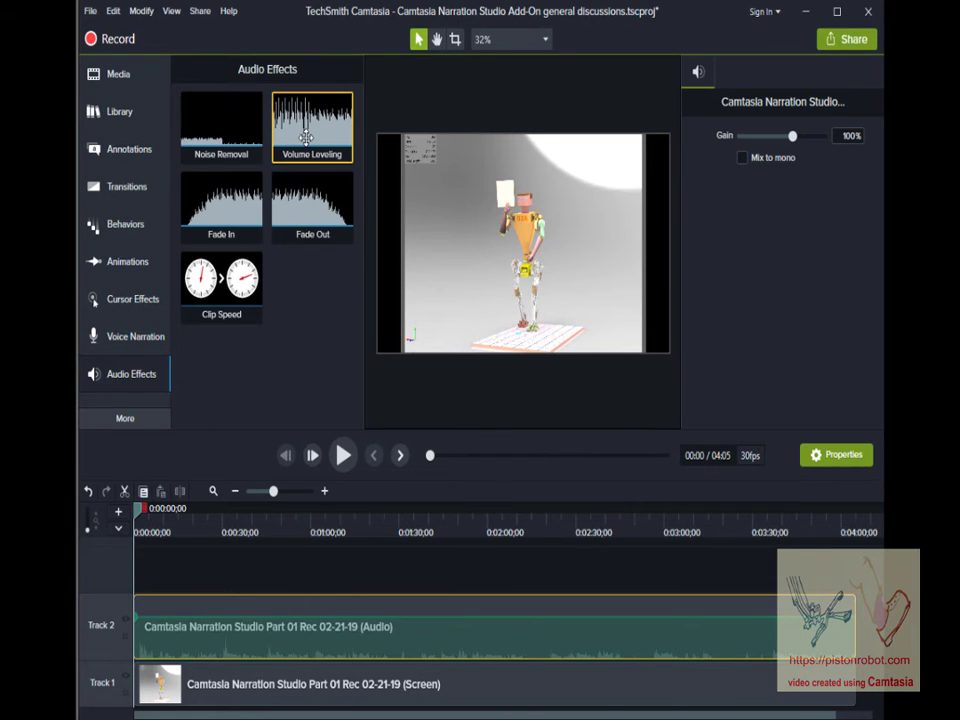
pyautogui.moveTo(312, 120); pyautogui.dragTo(301, 627)
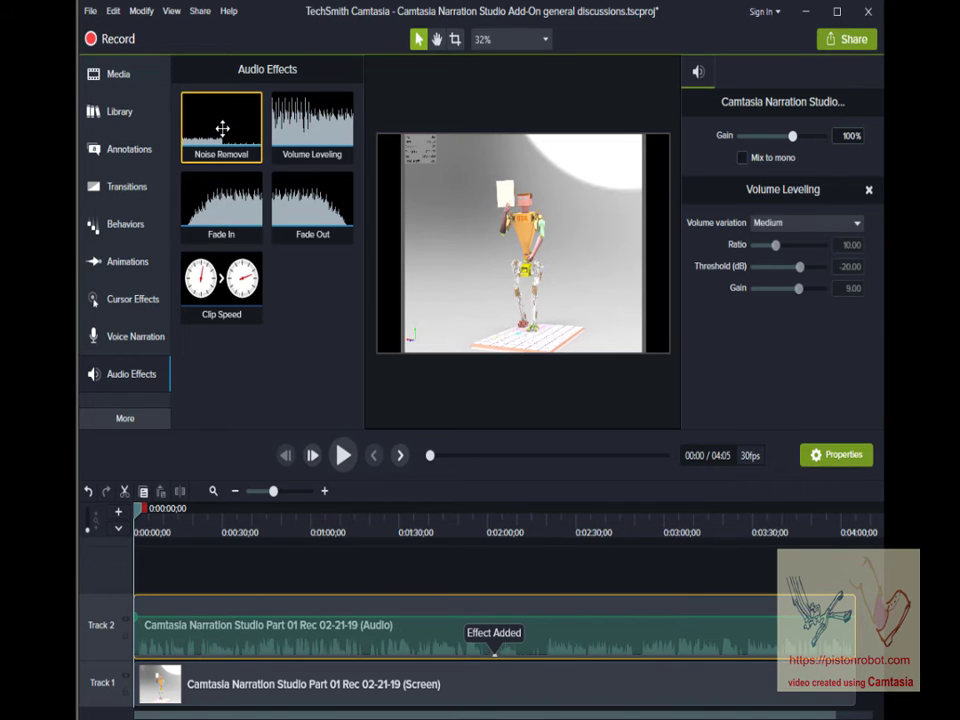
# Apply Noise Removal to the Track 2 audio clip, analyze its noise, and set the sensitivity to -3
pyautogui.moveTo(222, 128); pyautogui.dragTo(302, 630)
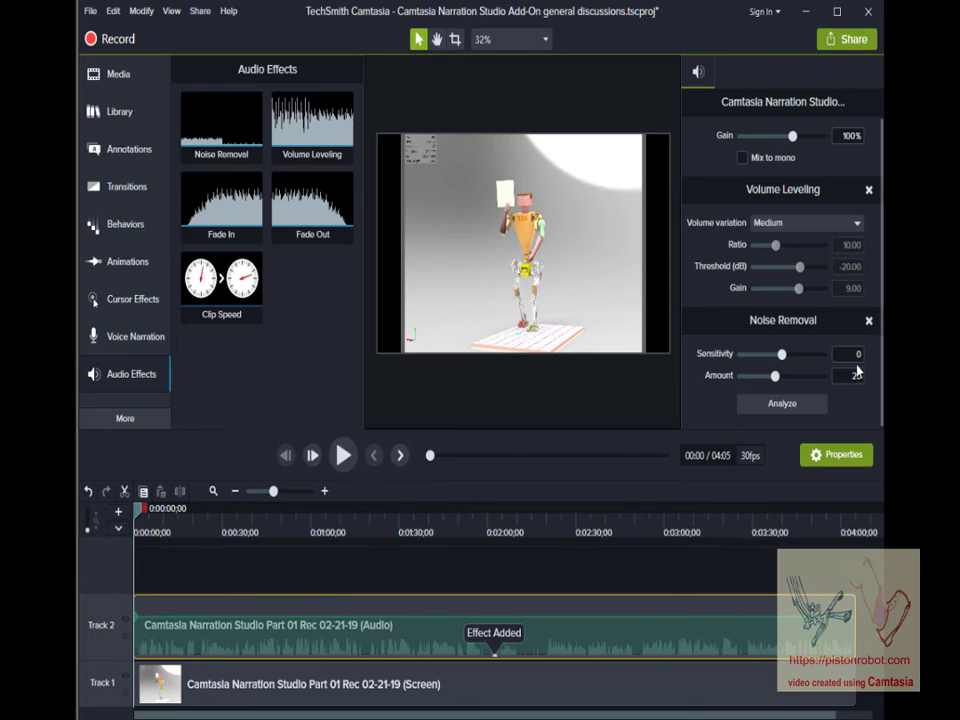
pyautogui.click(800, 408)
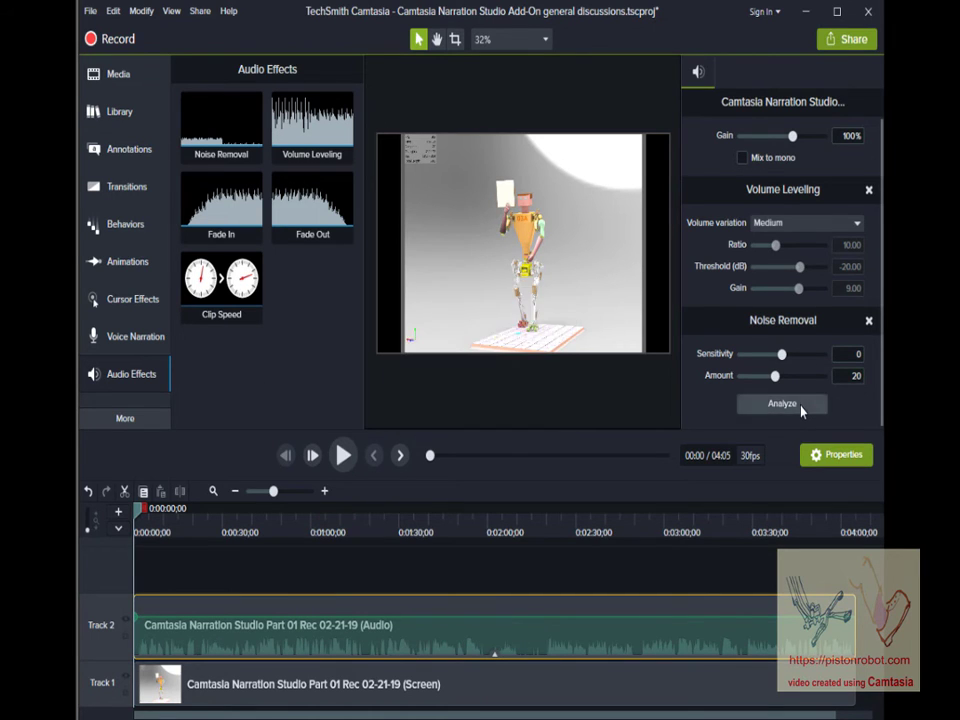
pyautogui.moveTo(781, 354); pyautogui.dragTo(777, 363)
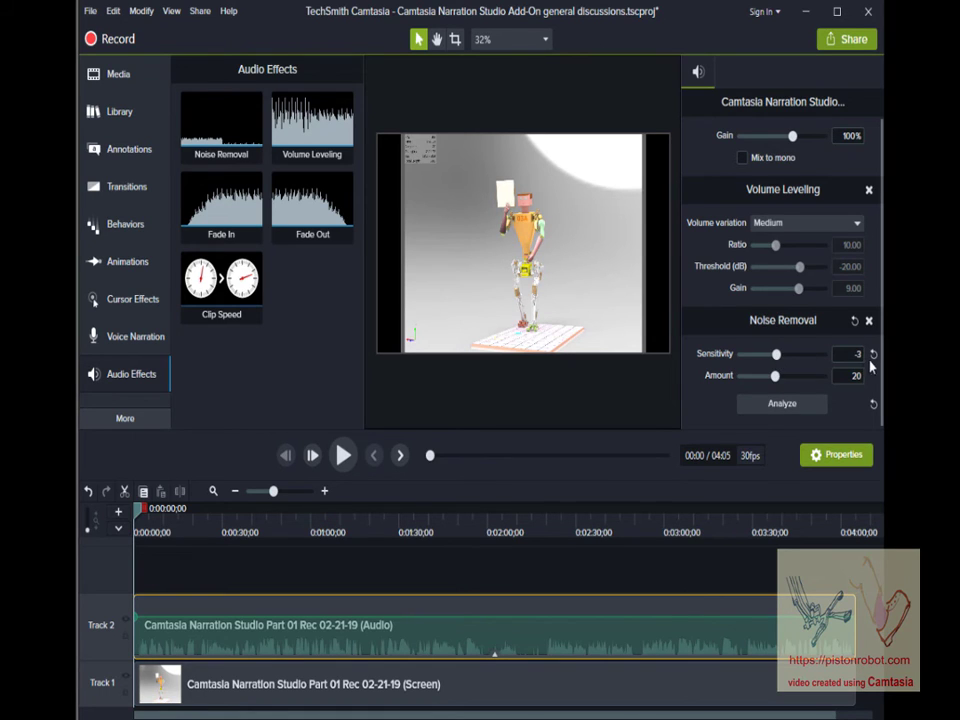